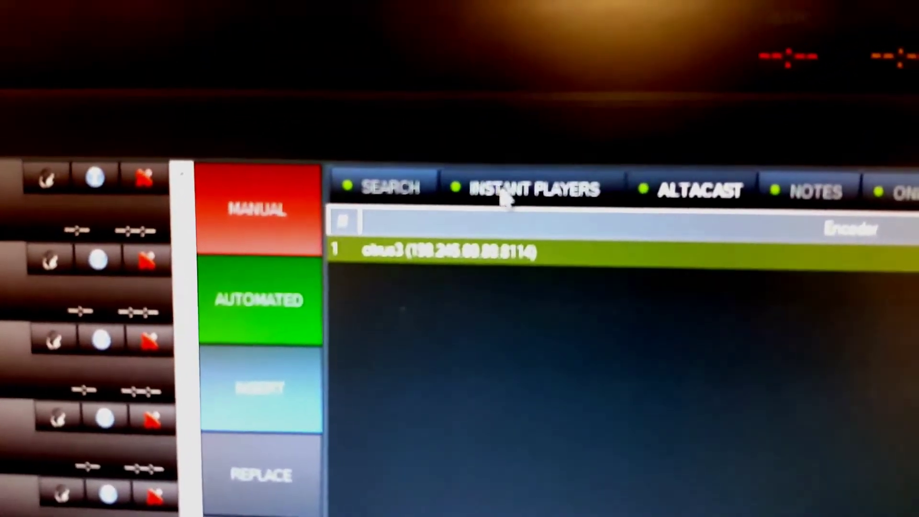
# Show the instant players cart grid instead of the encoder list
pyautogui.click(511, 188)
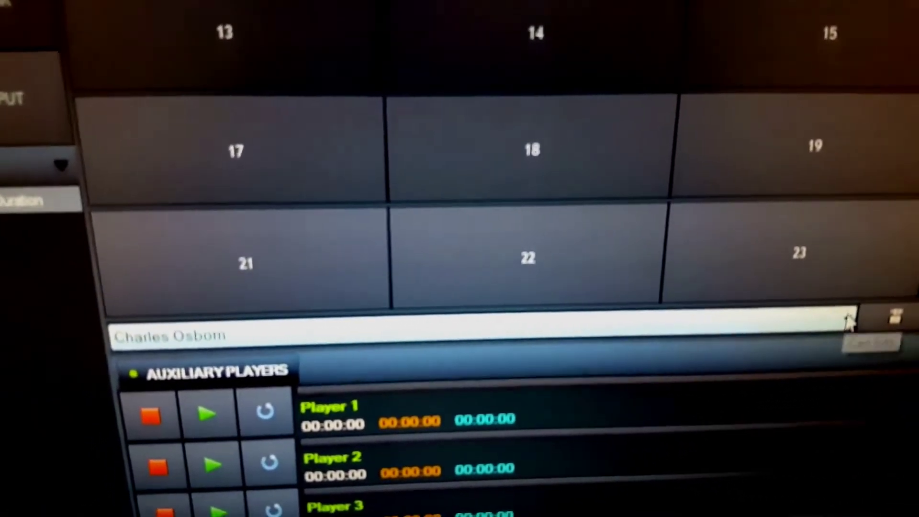
pyautogui.click(849, 321)
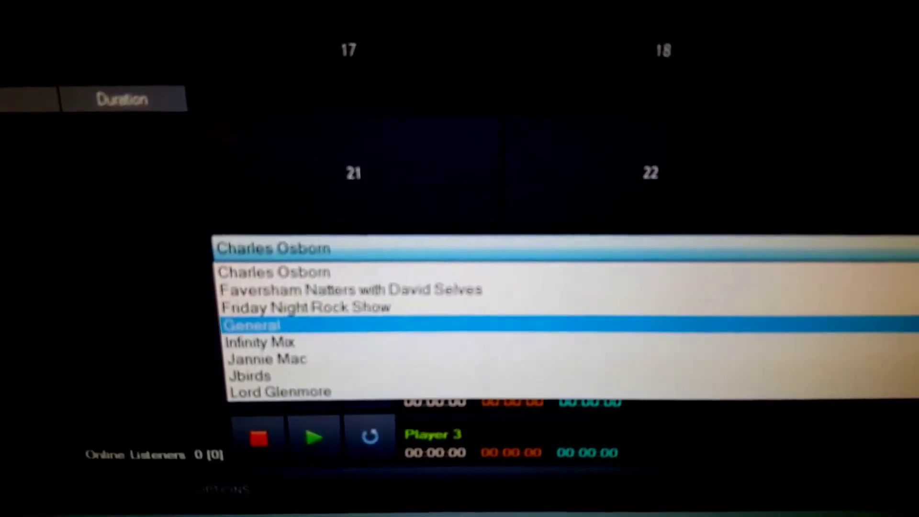
pyautogui.press('Return')
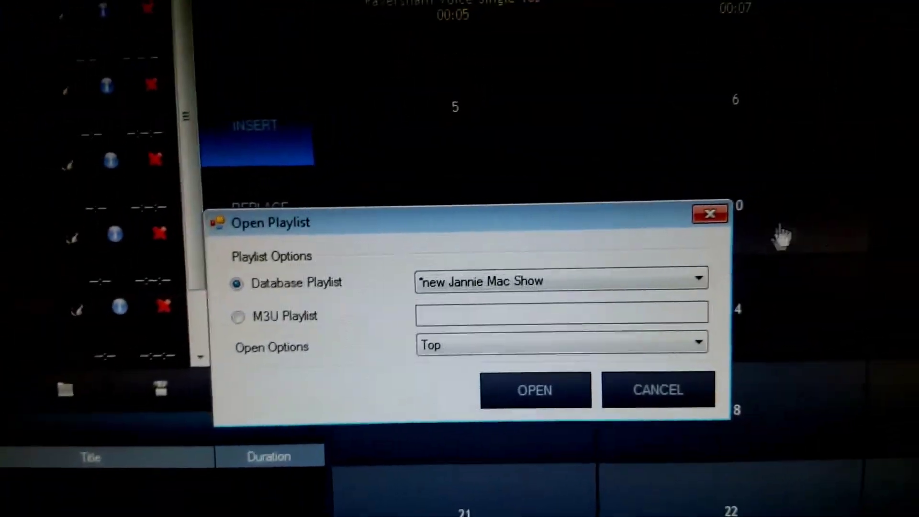
# Open the 'Infinity Mix - Jon G Bun' database playlist into the queue
pyautogui.click(682, 269)
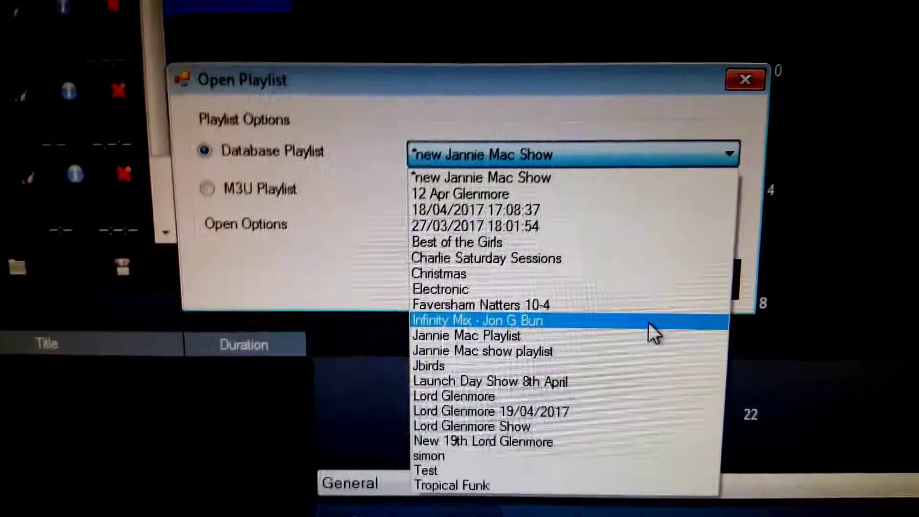
pyautogui.click(649, 321)
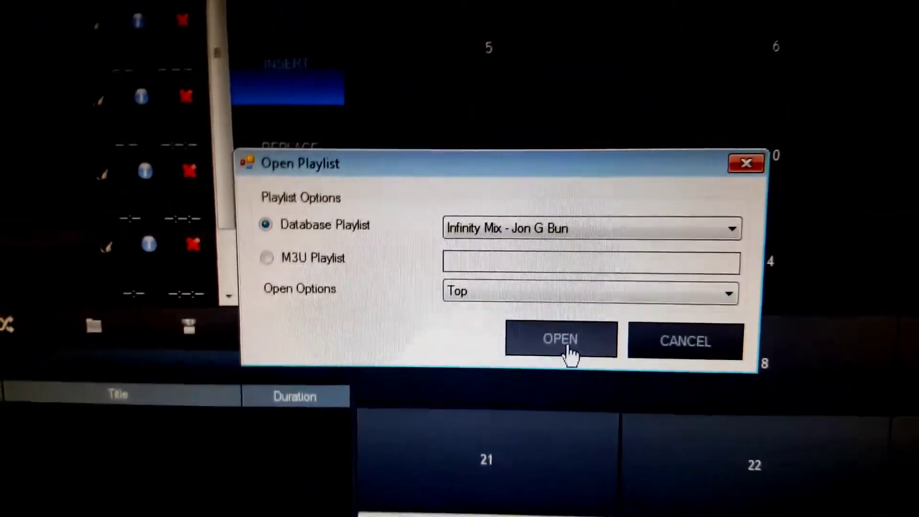
pyautogui.click(567, 349)
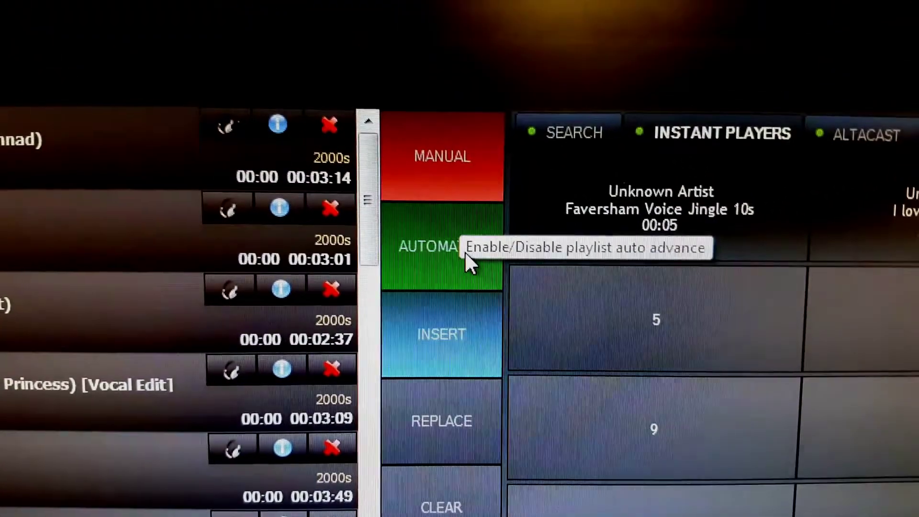
# Toggle the playout mode from AUTOMATED to ASSISTED
pyautogui.click(449, 267)
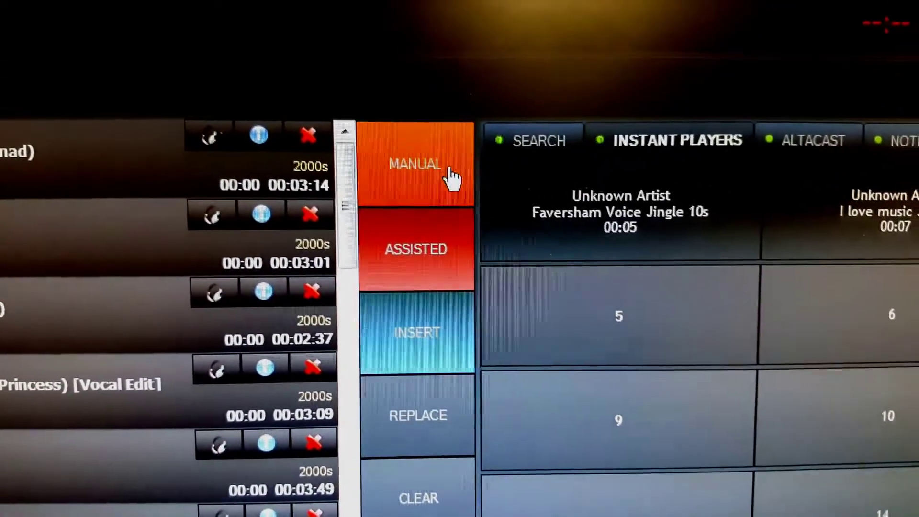
pyautogui.click(443, 170)
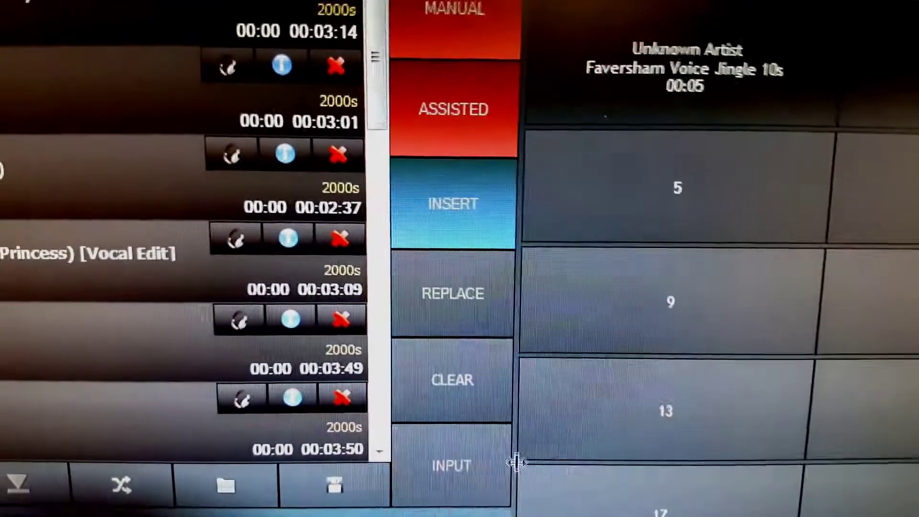
# Insert WET WET WET's 'Maggie May' from the search library into the playlist
pyautogui.click(487, 307)
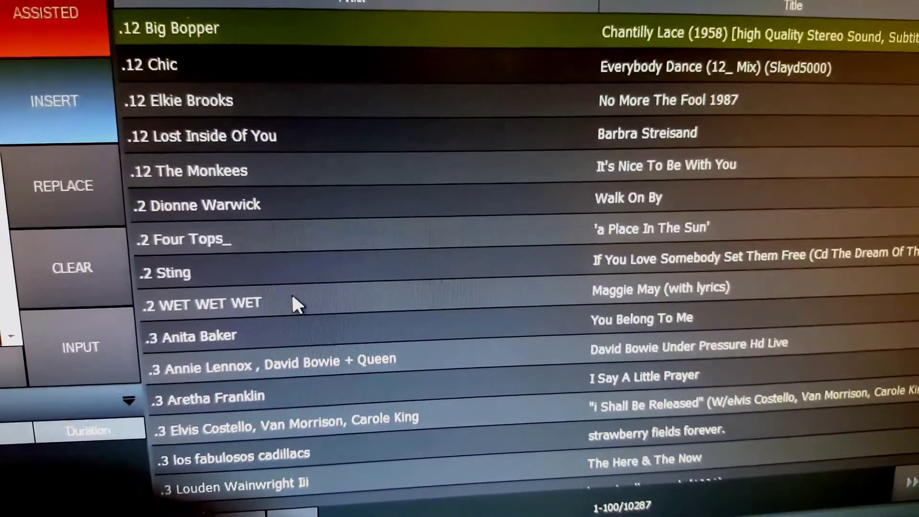
pyautogui.click(287, 294)
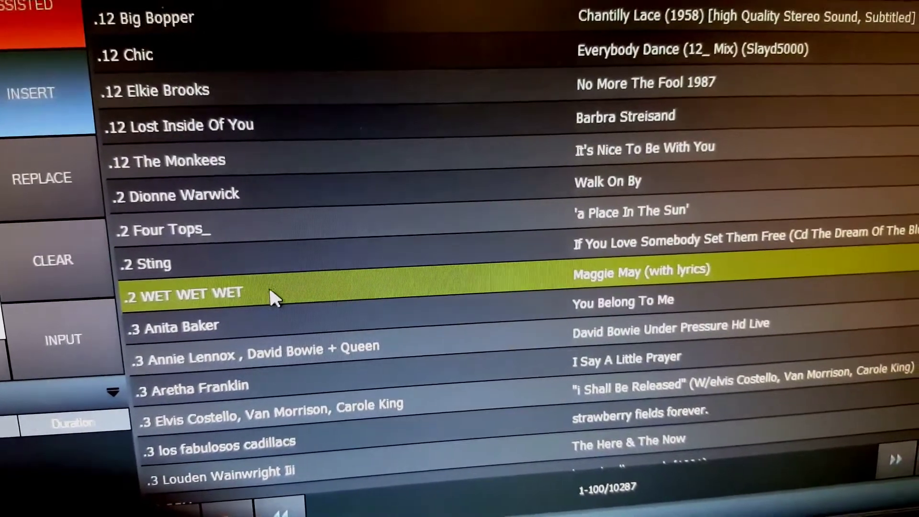
pyautogui.click(61, 118)
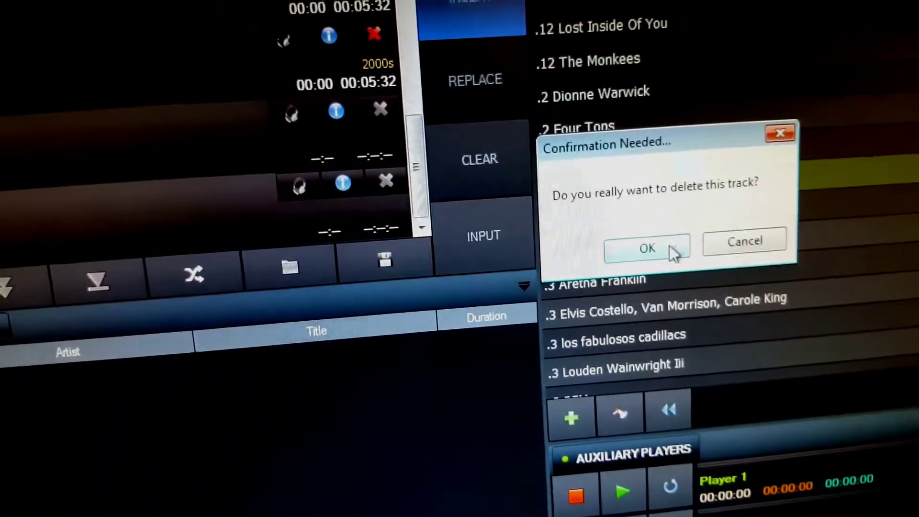
# Remove the WET WET WET track from the playlist again
pyautogui.click(646, 247)
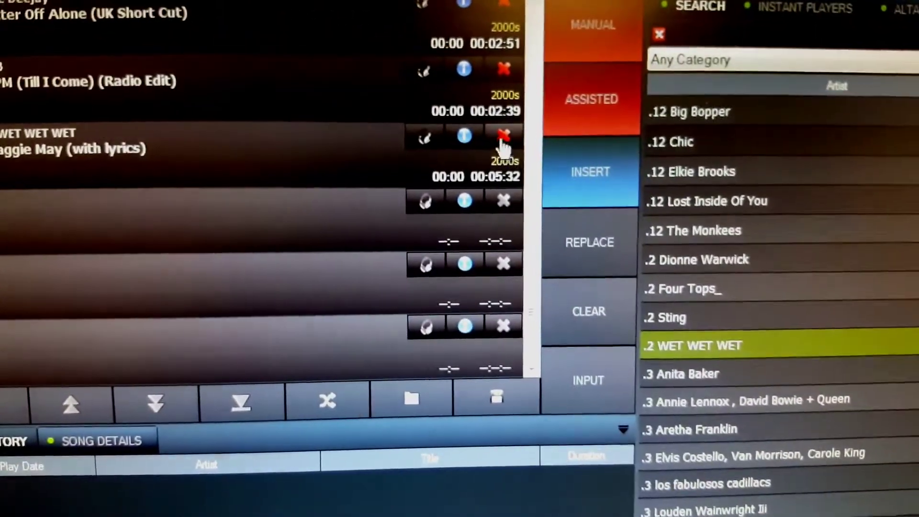
pyautogui.click(502, 136)
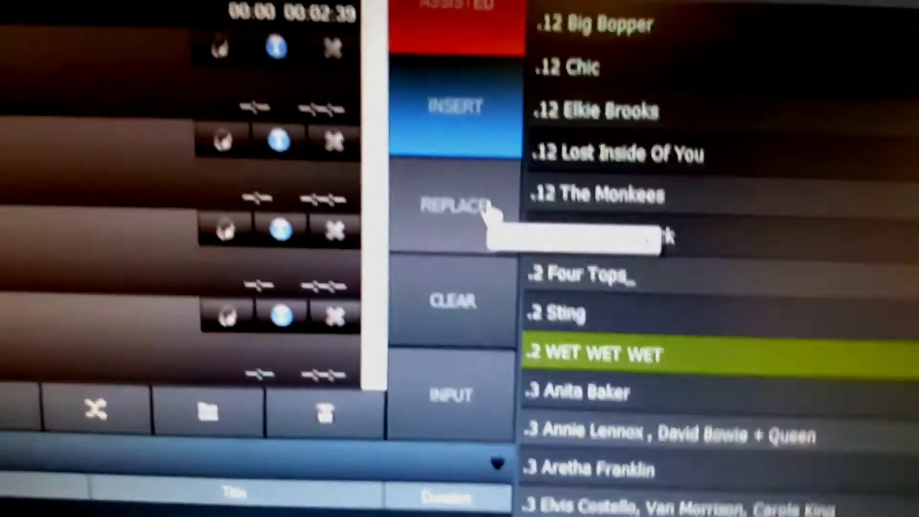
# Set the add mode to REPLACE for new tracks
pyautogui.click(488, 208)
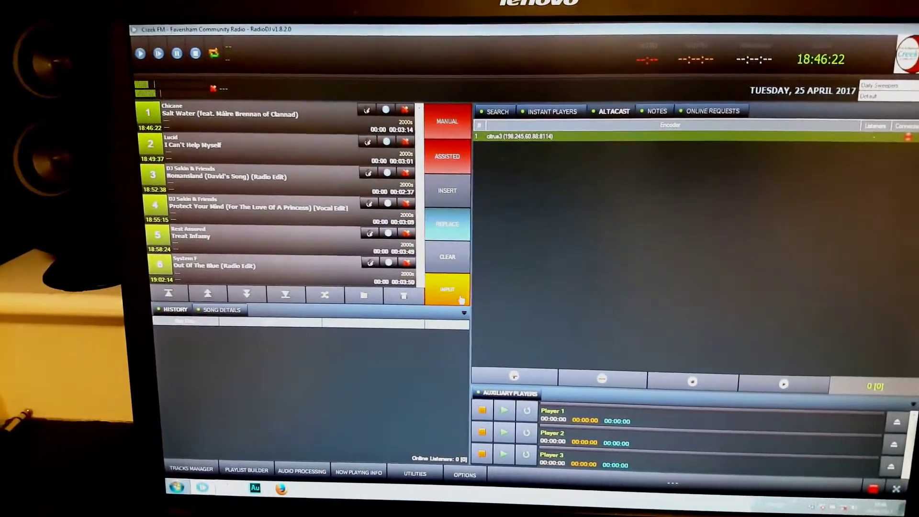
# Turn off the yellow INPUT button to stop the live input
pyautogui.click(460, 298)
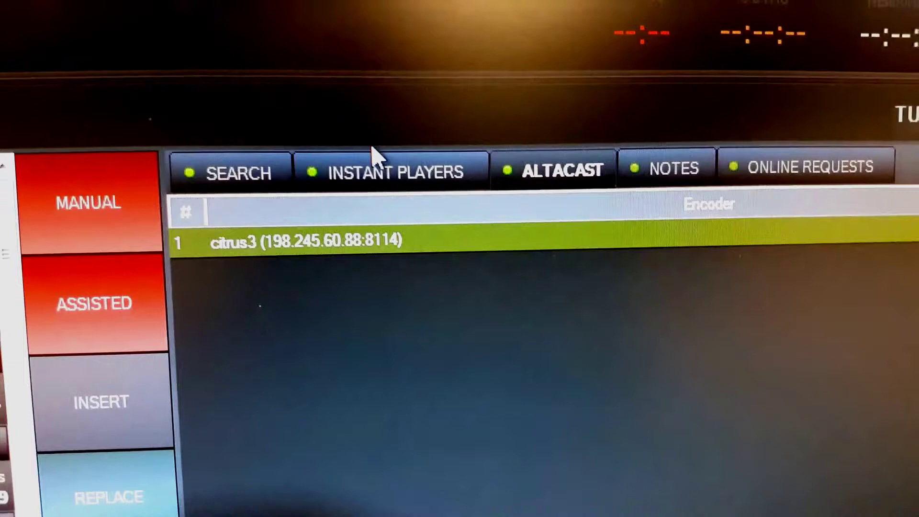
# Choose the Infinity Mix cart set in the instant players
pyautogui.click(378, 170)
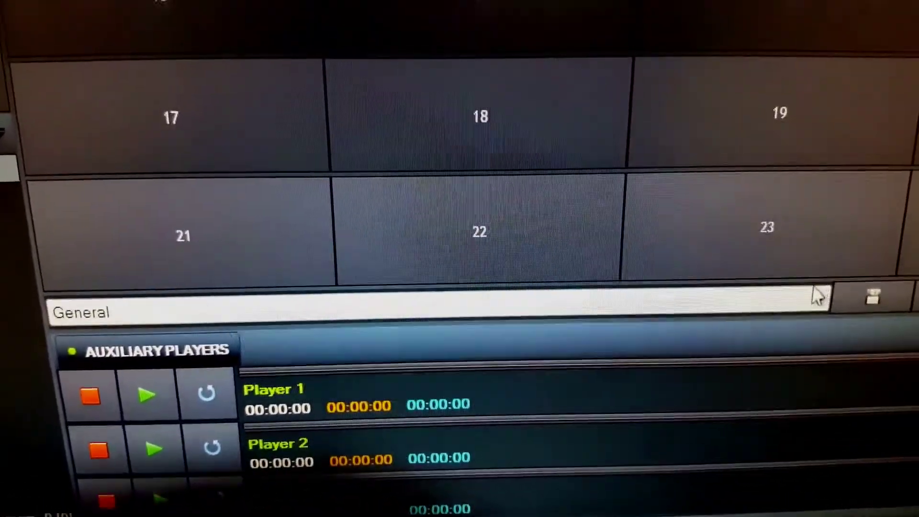
pyautogui.click(818, 303)
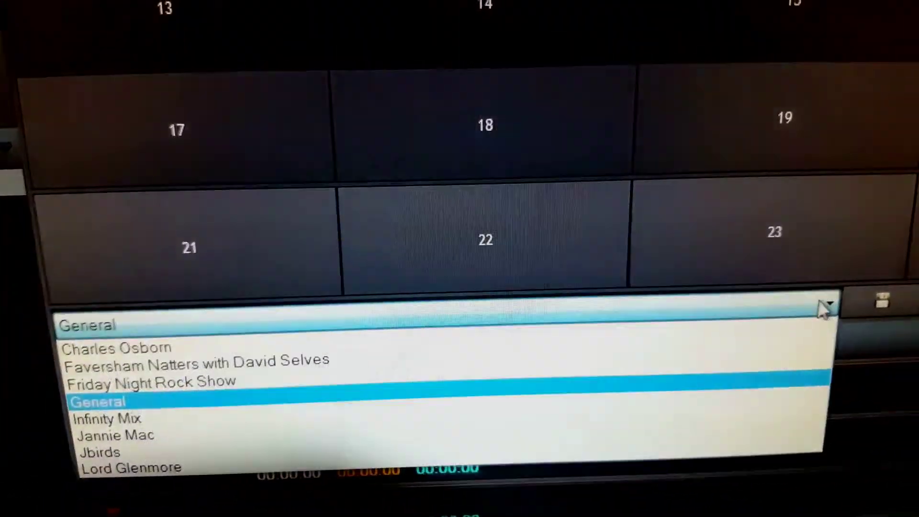
pyautogui.click(762, 405)
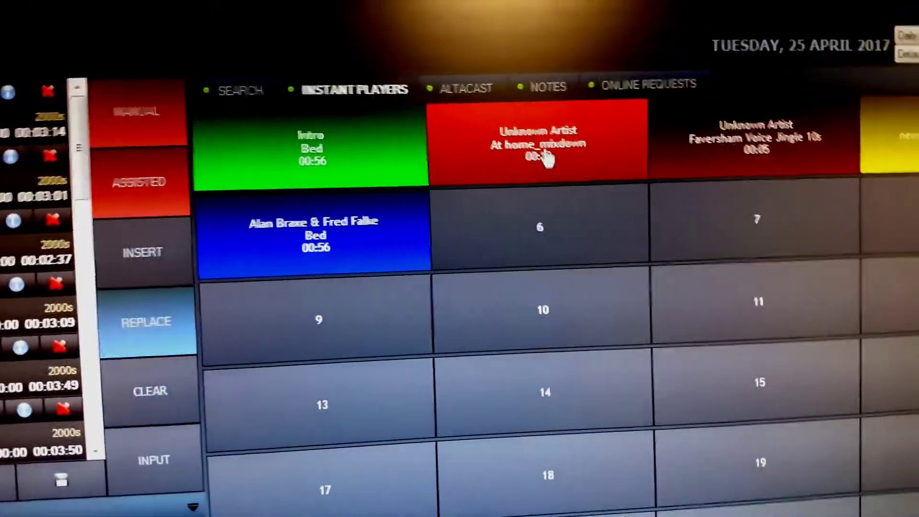
# Play the At home_mixdown jingle, then the green Intro Bed cart
pyautogui.click(525, 179)
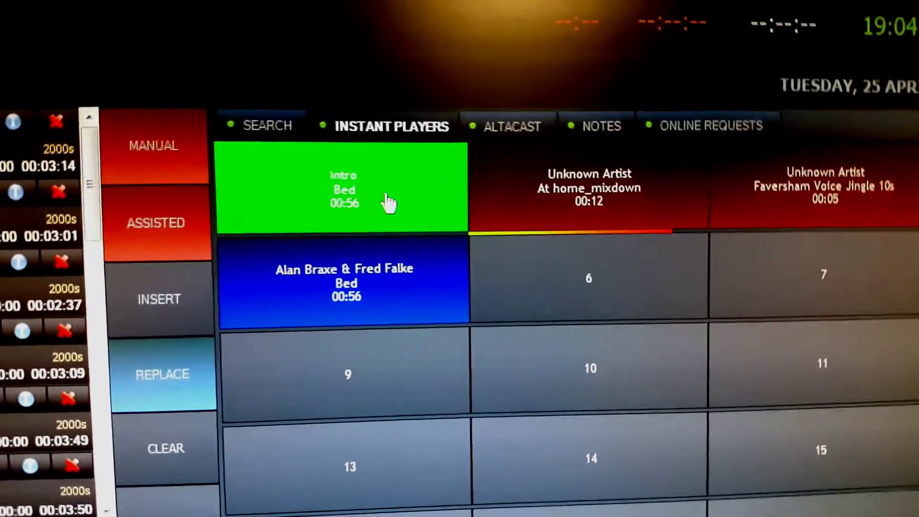
pyautogui.click(388, 203)
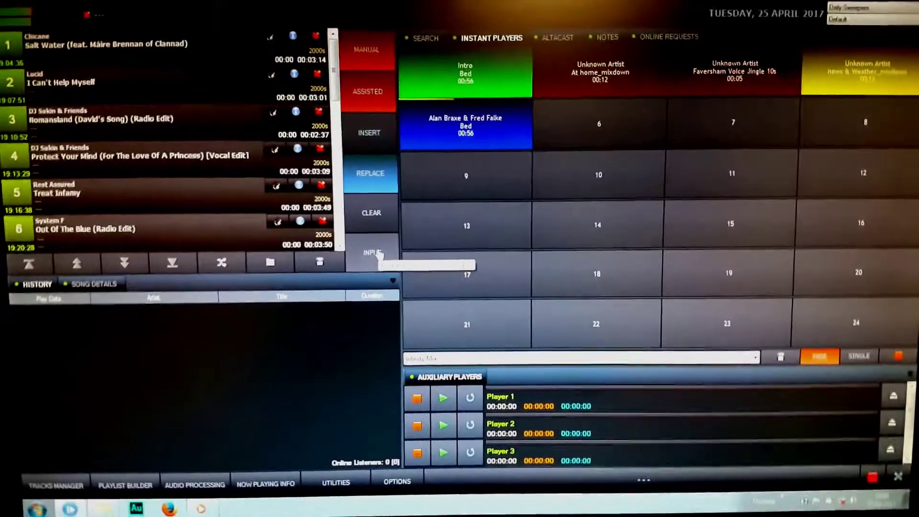
# Turn the INPUT button on so it glows orange for the live mic
pyautogui.click(381, 247)
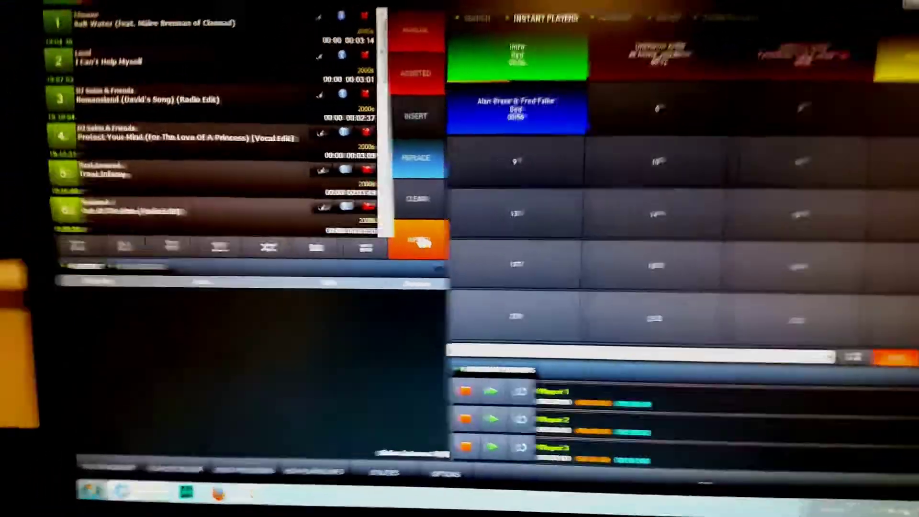